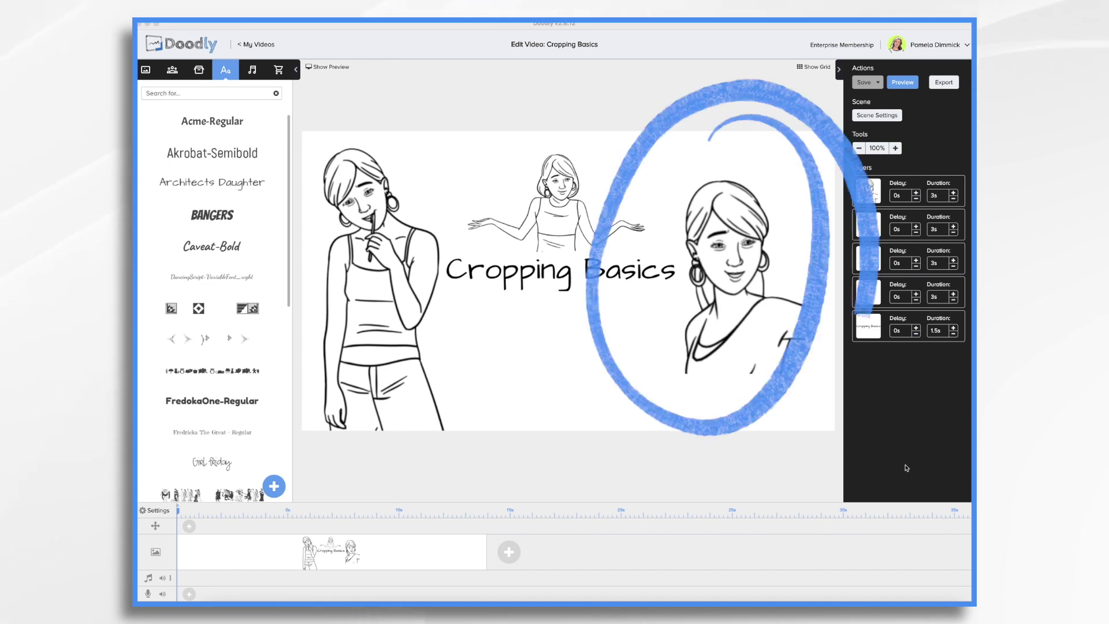
- Nudge the right-hand portrait slightly lower and to the right beside the title
left_click_drag(754, 293, 752, 266)
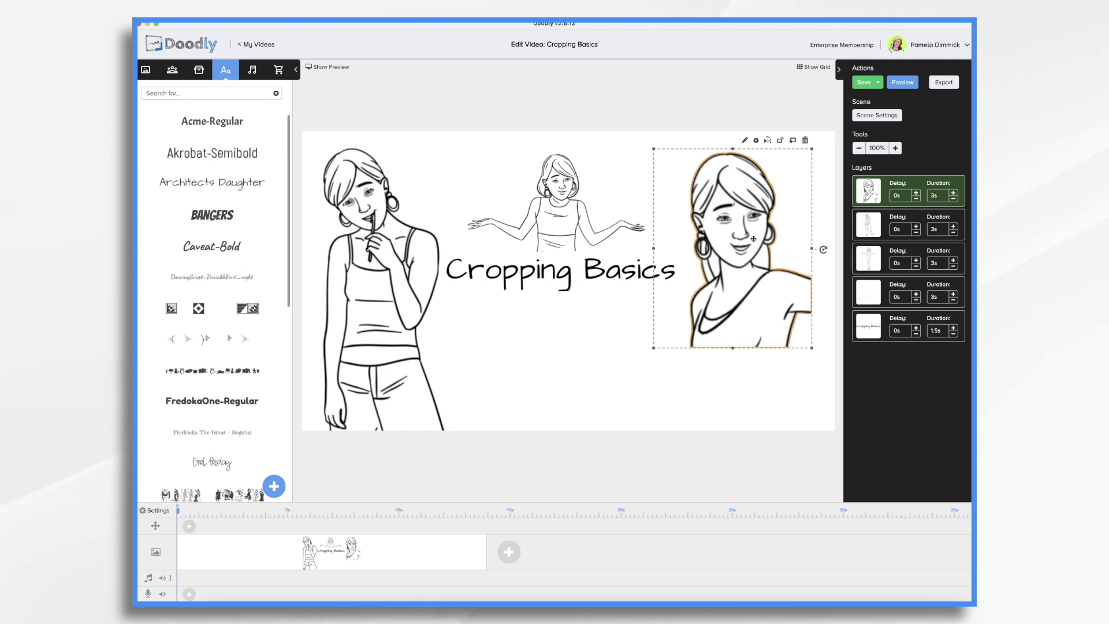
mouse_move(752, 241)
left_mouse_down()
mouse_move(752, 285)
mouse_move(752, 262)
left_mouse_up()
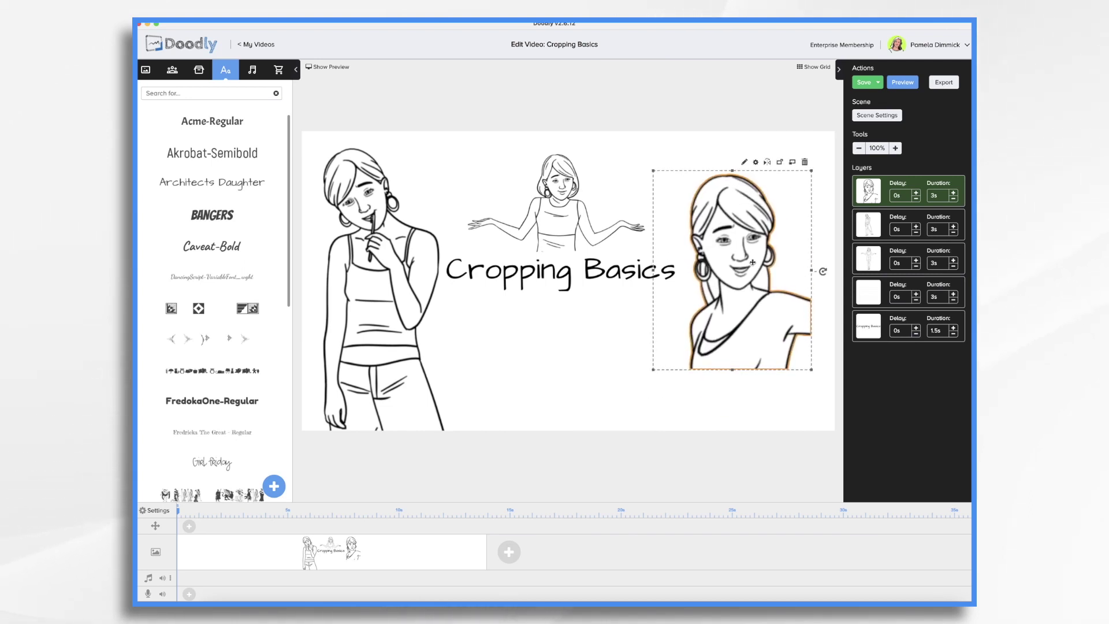
left_click_drag(754, 262, 762, 260)
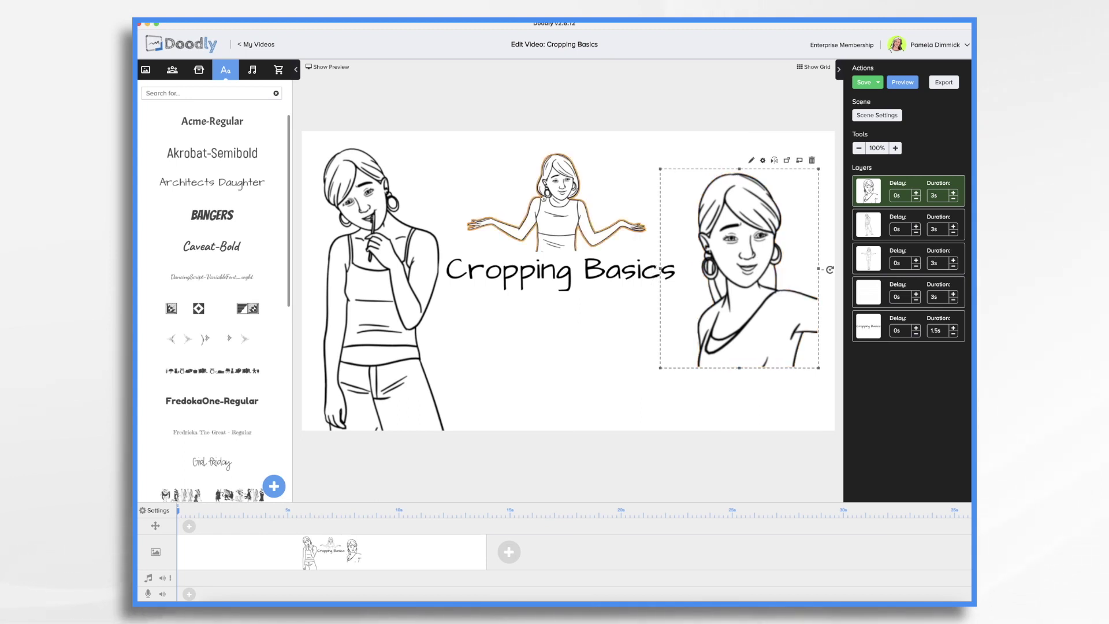
left_click(359, 231)
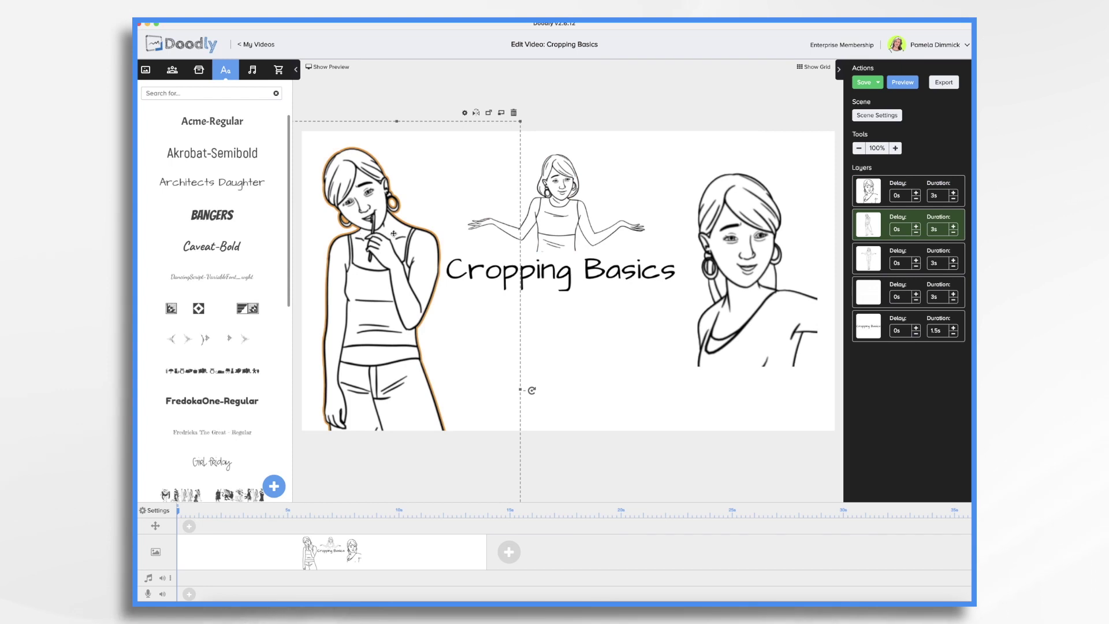
- Stretch the thinking woman larger and raise her so the canvas bottom cuts her off at the thighs
left_click_drag(520, 123, 431, 313)
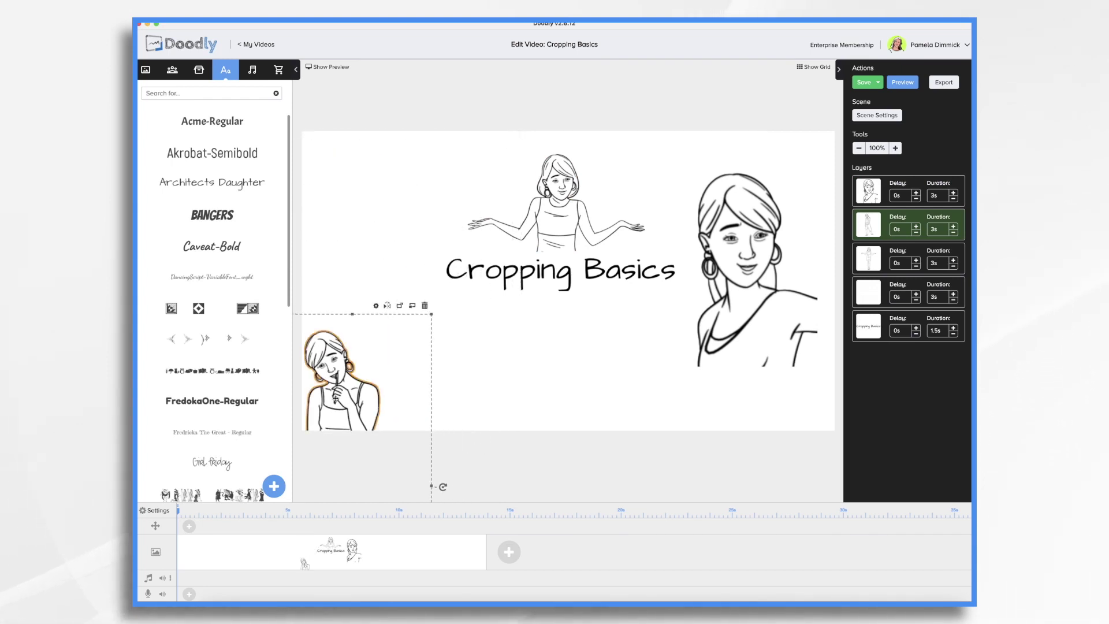
key("ctrl+z")
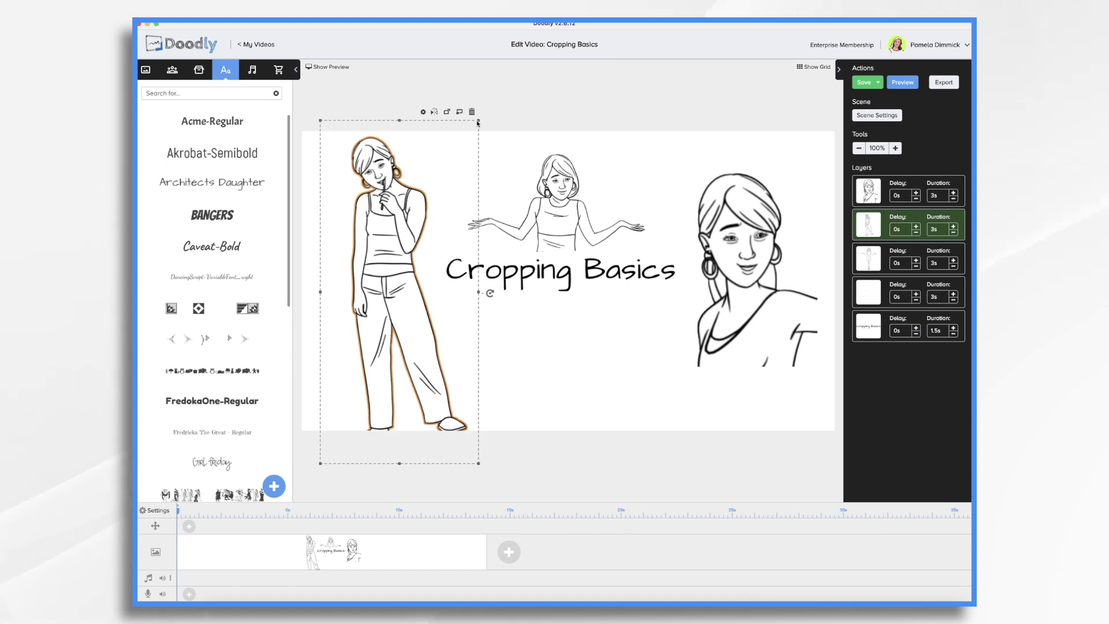
left_click_drag(478, 120, 467, 146)
left_click_drag(387, 262, 380, 238)
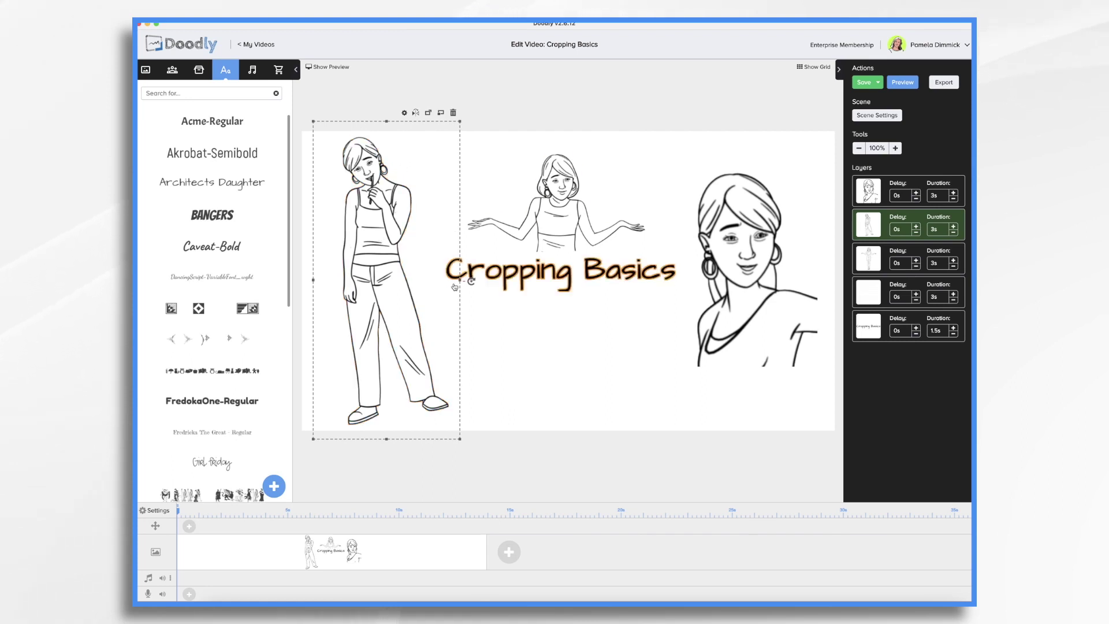
left_click_drag(460, 281, 604, 333)
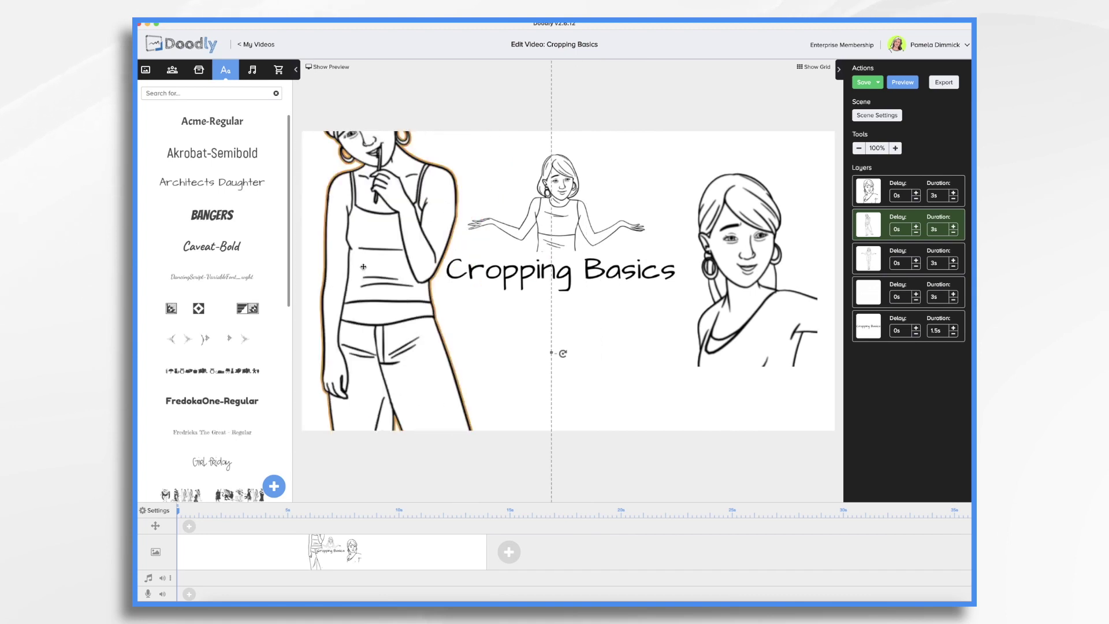
left_click_drag(372, 345, 376, 334)
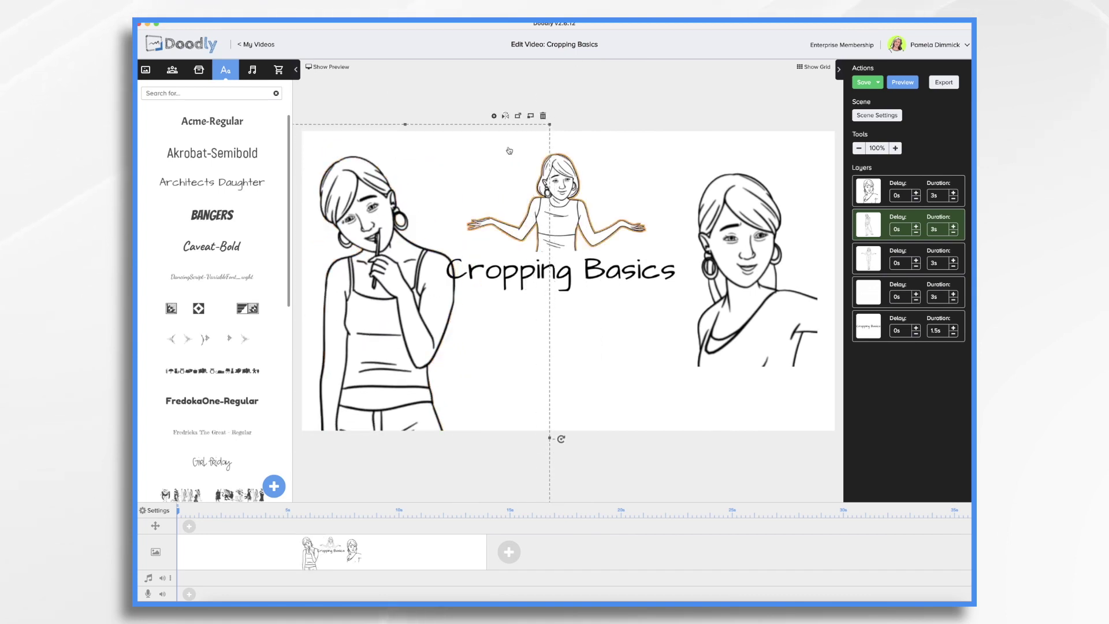
left_click_drag(550, 127, 526, 174)
left_click_drag(404, 332, 405, 277)
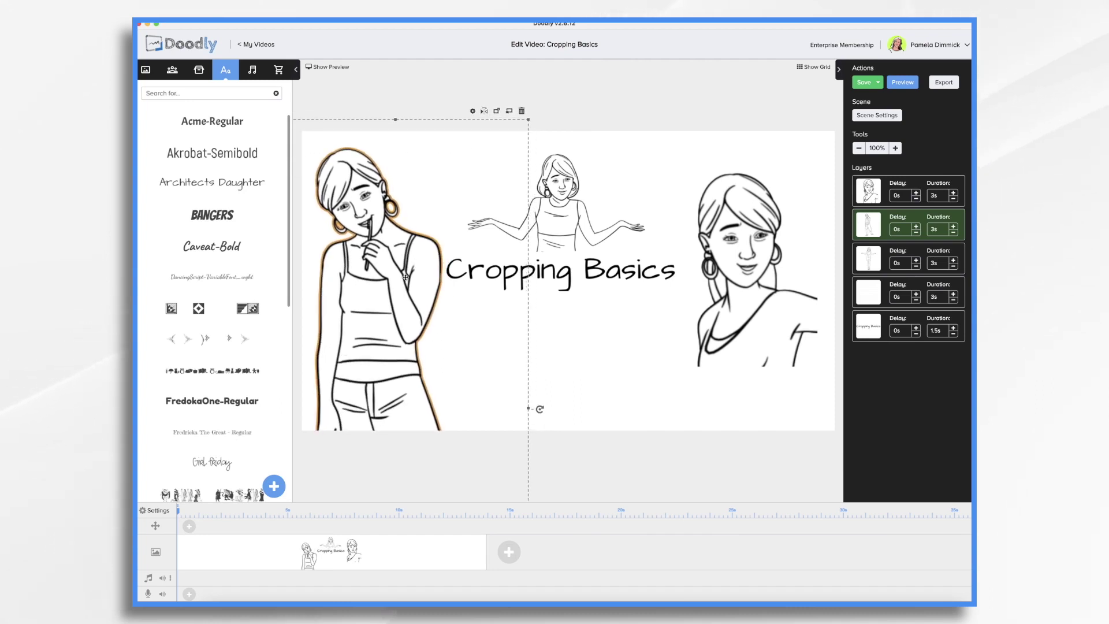
- Lift the shrugging woman slightly and drag the white rectangle down over her lower body
left_click(550, 190)
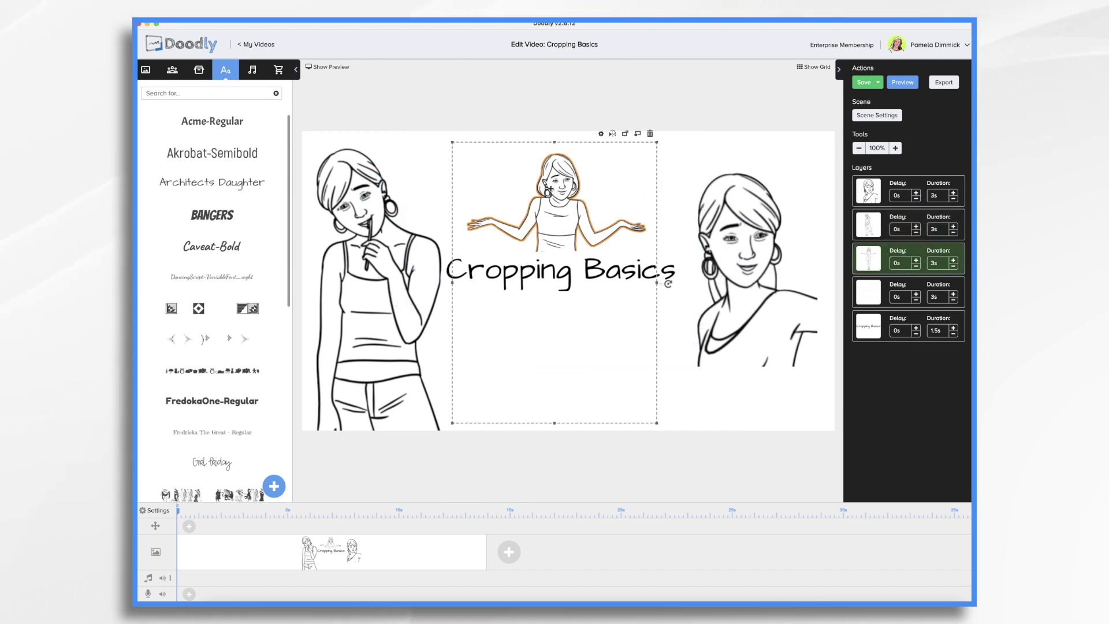
mouse_move(550, 191)
left_mouse_down()
mouse_move(732, 192)
mouse_move(520, 188)
mouse_move(728, 188)
mouse_move(552, 185)
left_mouse_up()
left_click(536, 338)
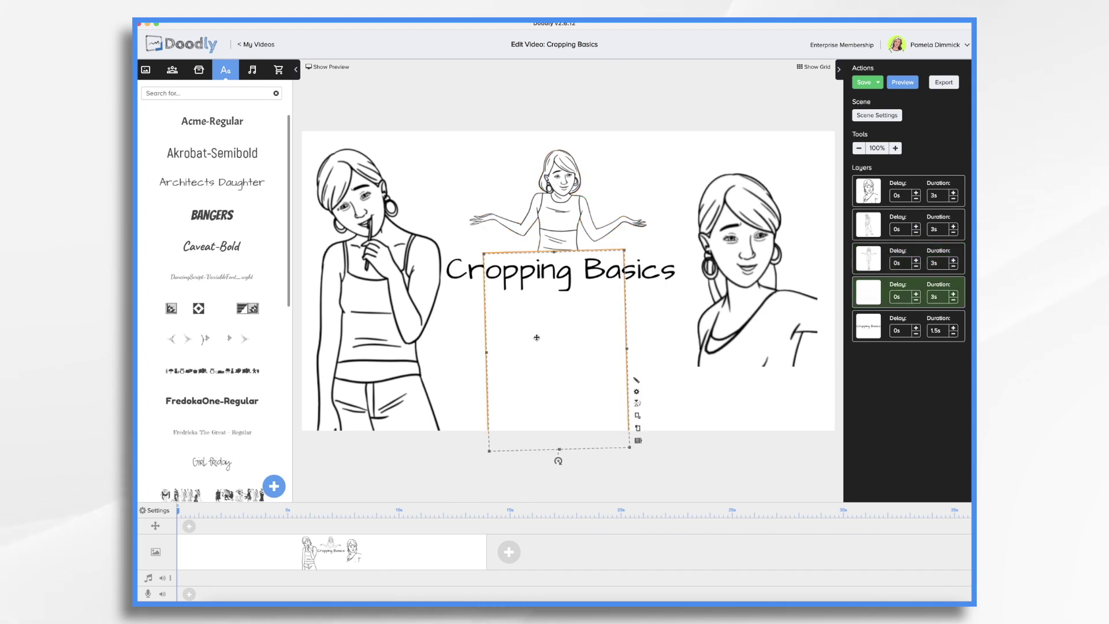
left_click_drag(536, 337, 546, 365)
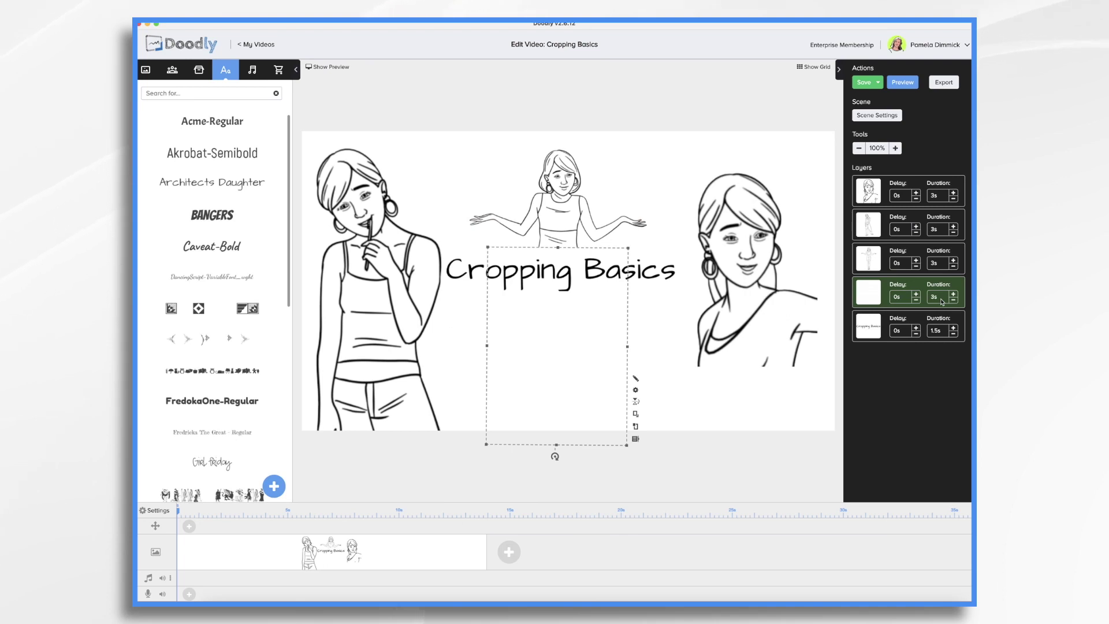
left_click(924, 270)
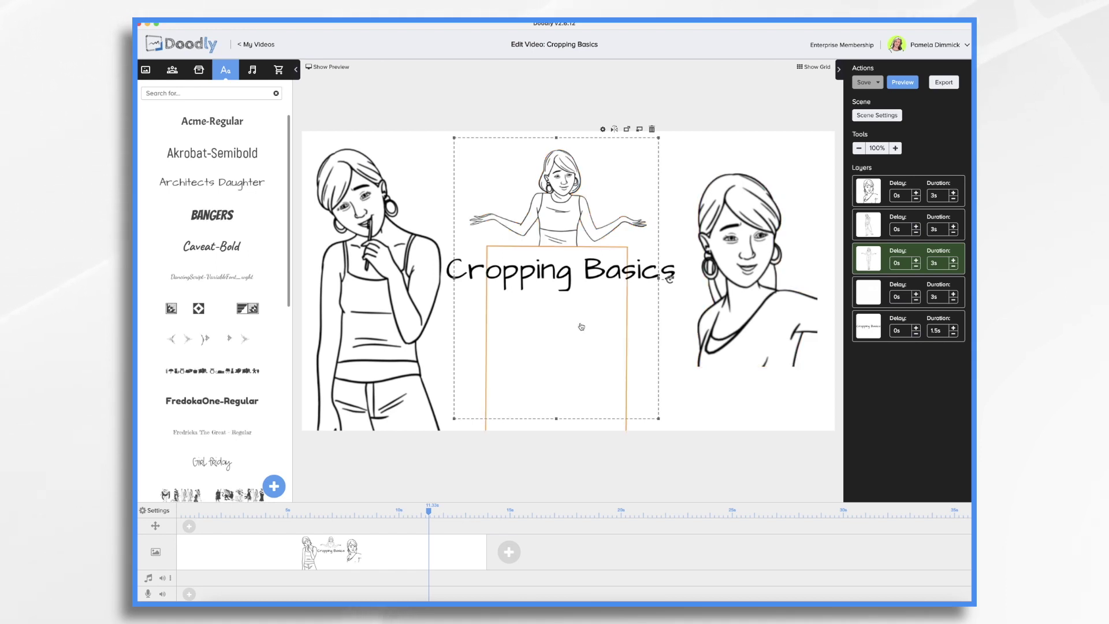
left_click(909, 84)
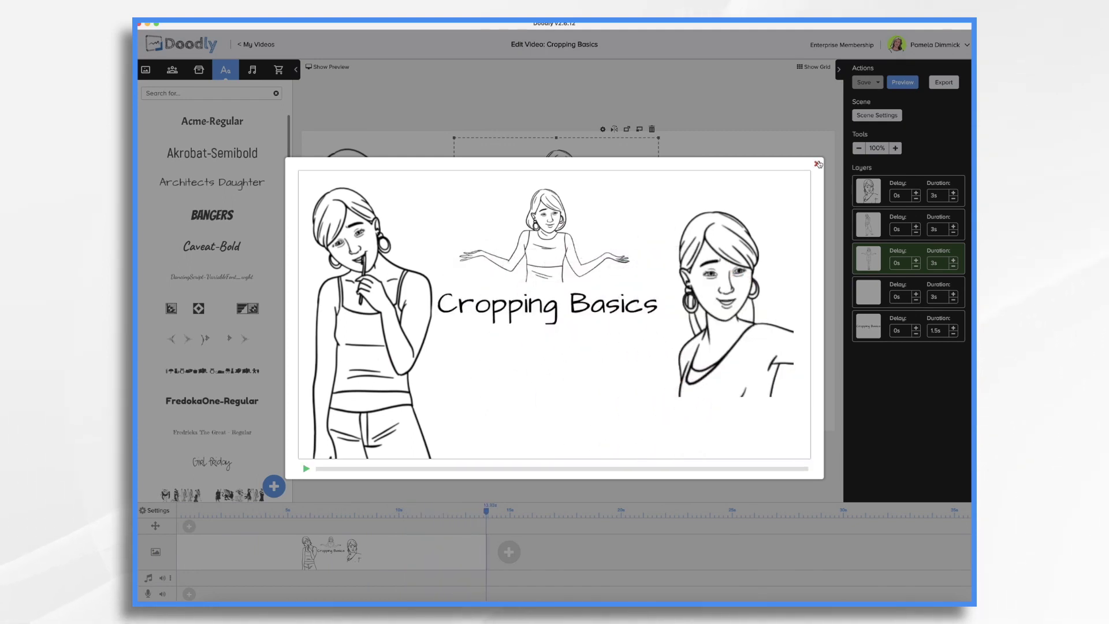
left_click(816, 163)
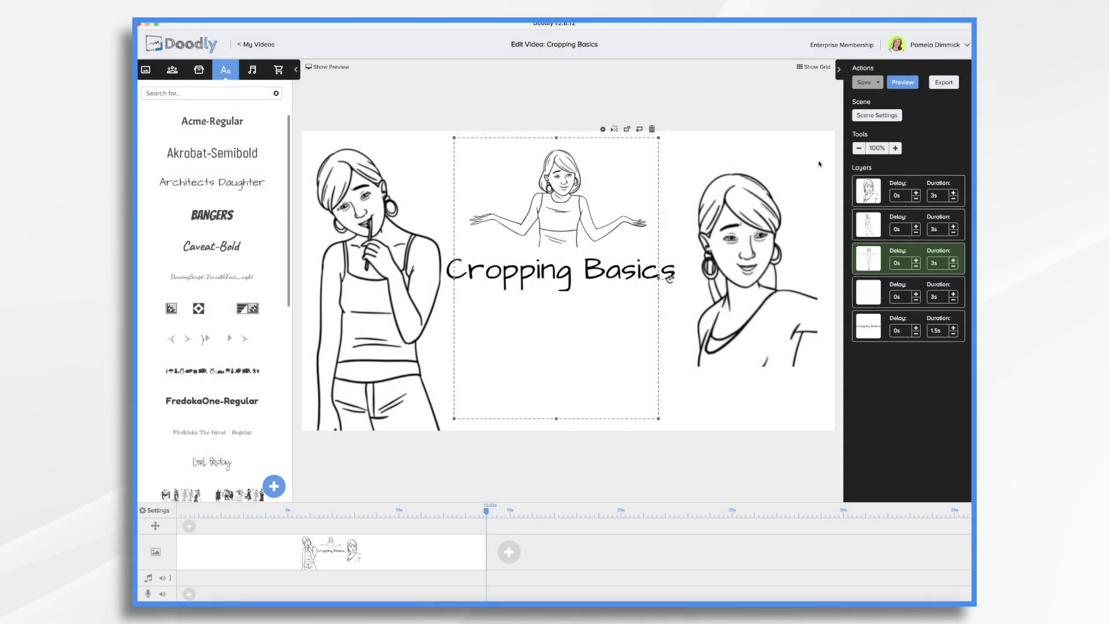
left_click(572, 354)
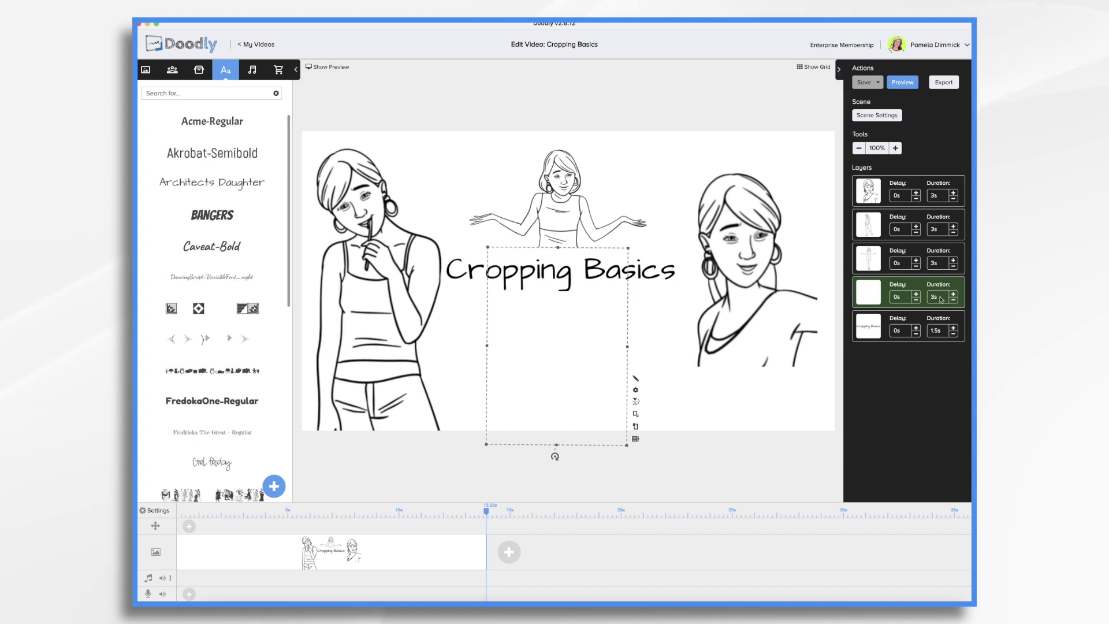
- Set the white rectangle's drawing duration to 0 seconds
key("BackSpace")
key("BackSpace")
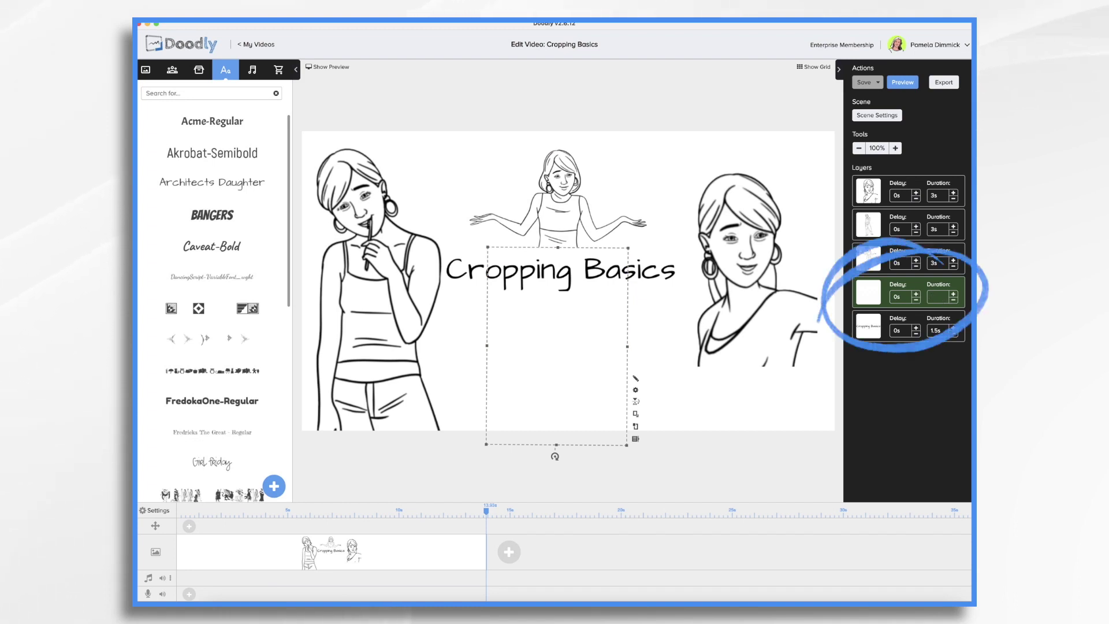
type("0")
key("Return")
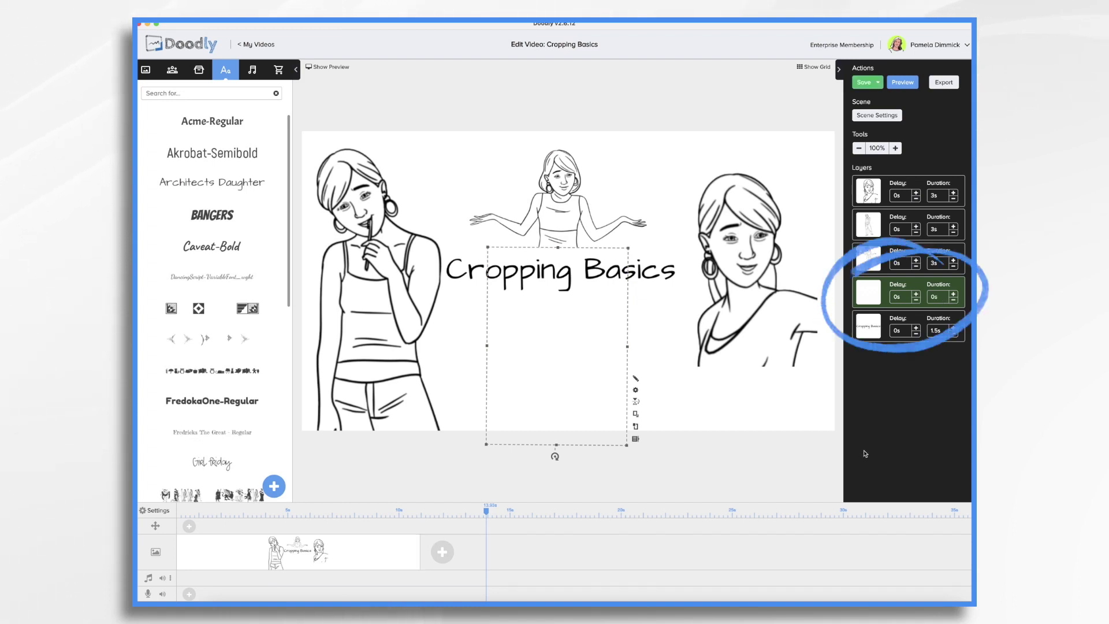
left_click(566, 209)
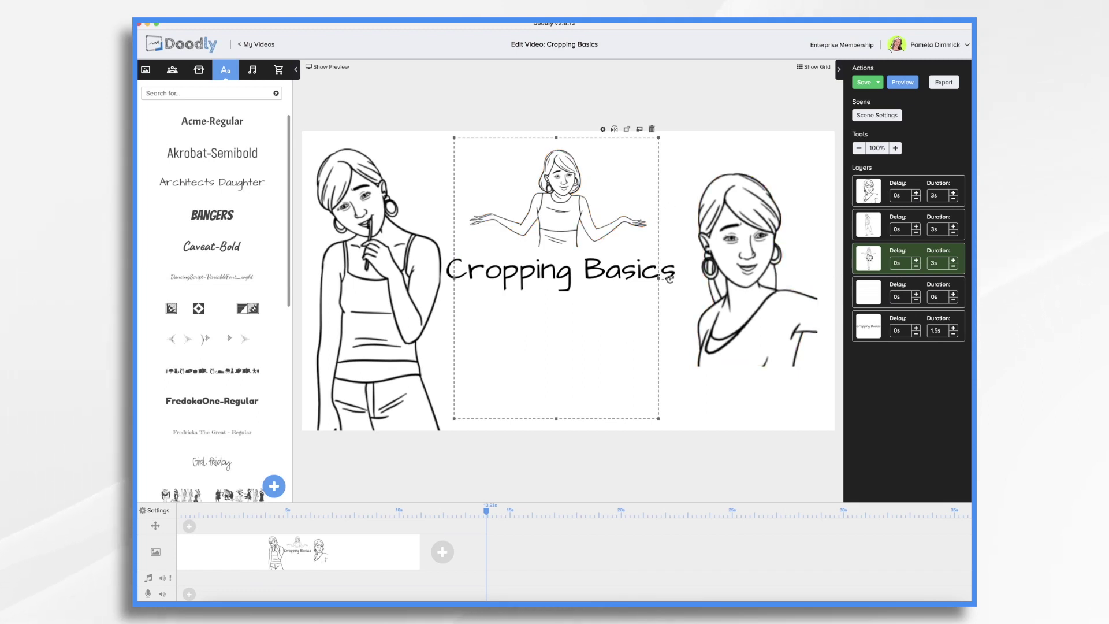
- Move the shrugging woman to the top of the layer order with a 0s duration
left_click_drag(870, 259, 869, 189)
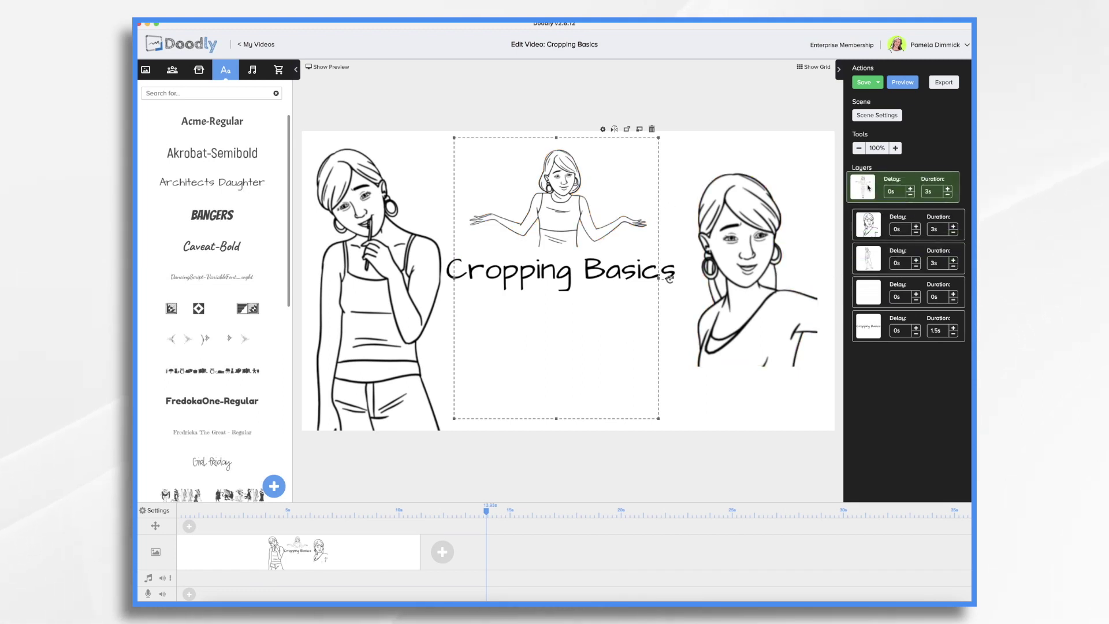
left_click(939, 198)
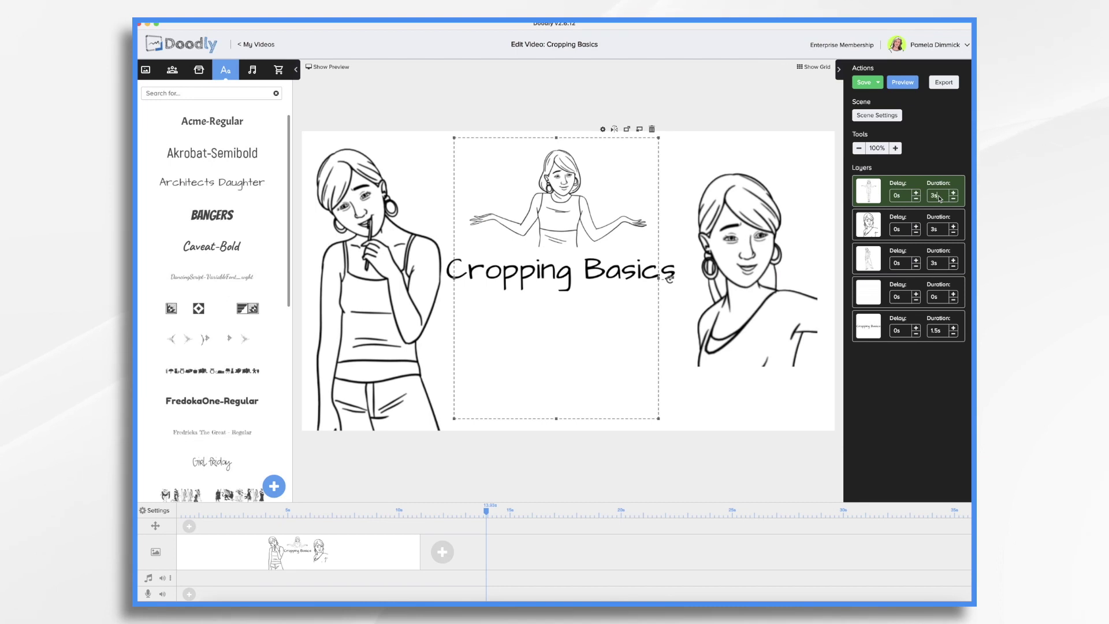
type("0")
key("Return")
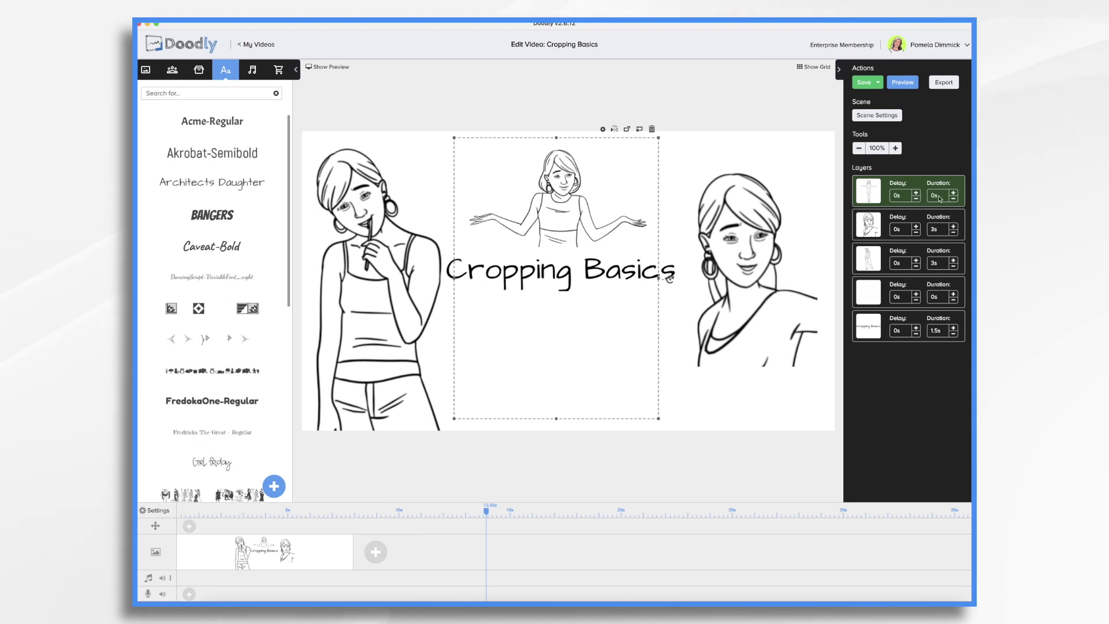
- Reorder layers: white rectangle second, Cropping Basics title third, standing woman fourth
left_click_drag(869, 296, 873, 227)
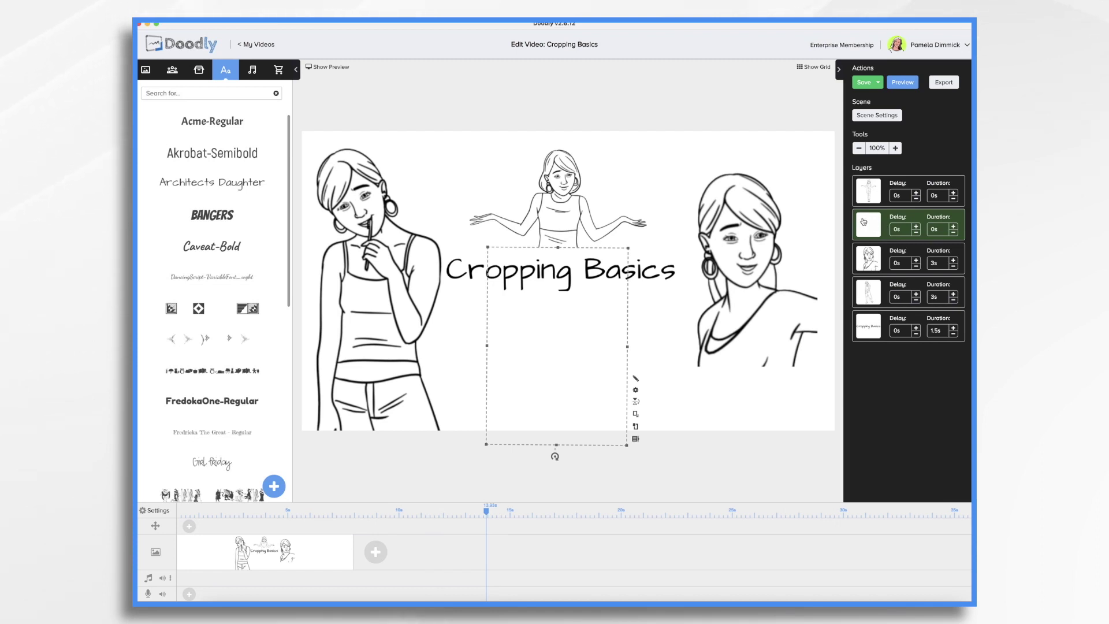
left_click_drag(870, 333, 870, 264)
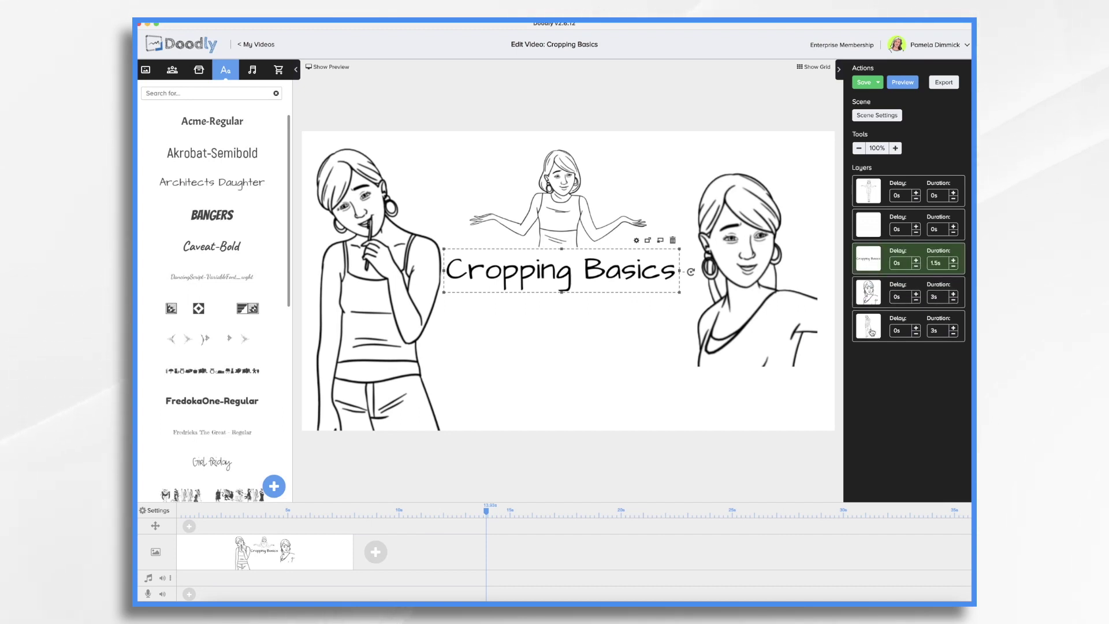
left_click_drag(871, 333, 869, 295)
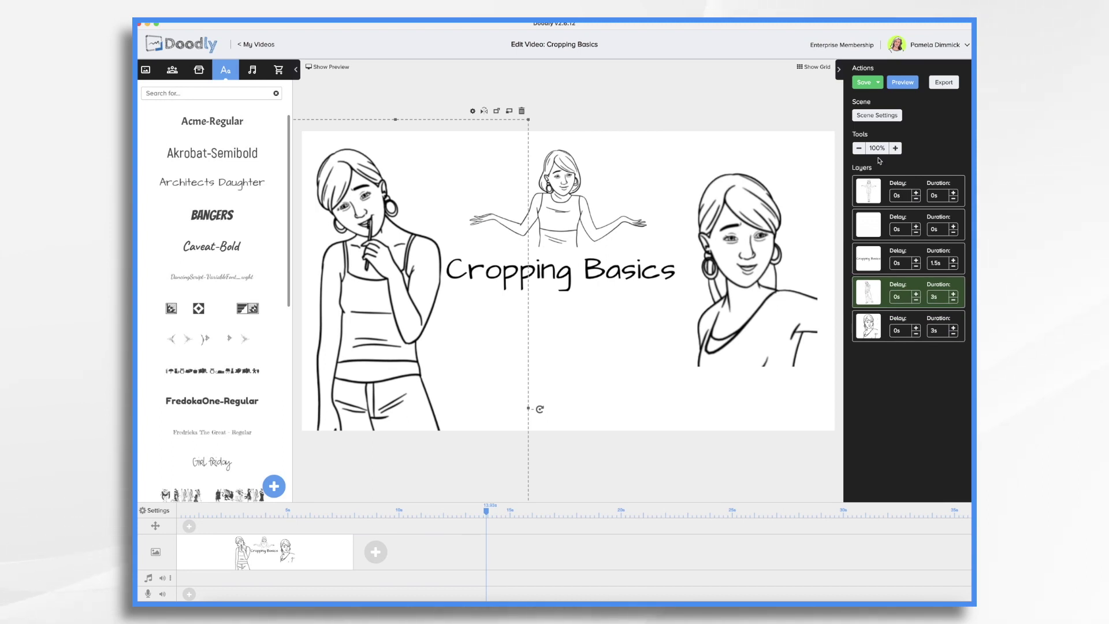
left_click(903, 82)
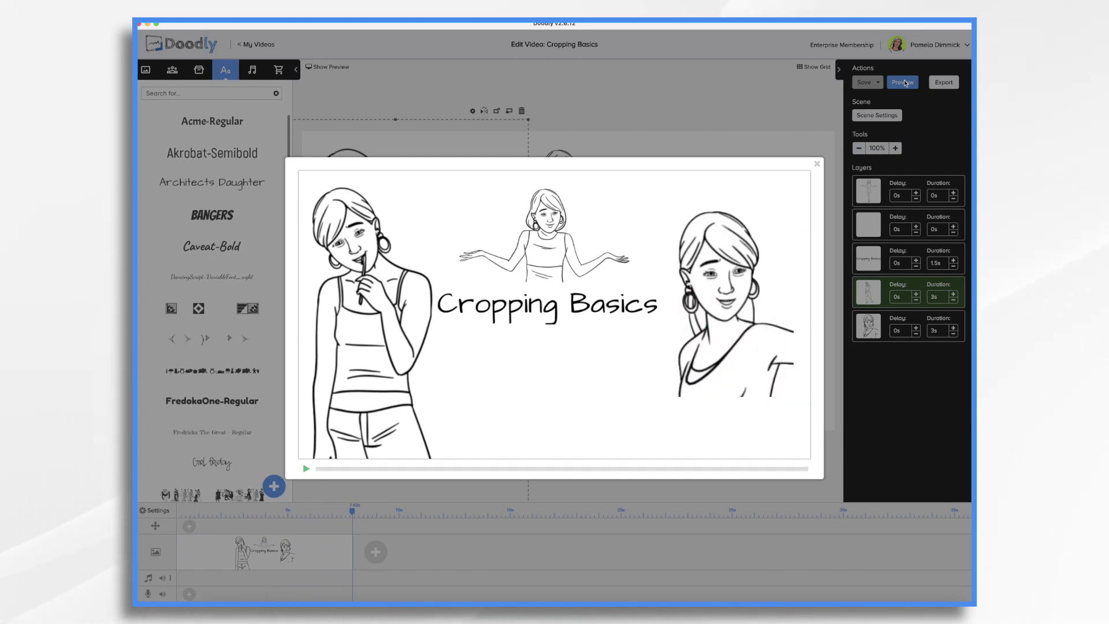
left_click(817, 164)
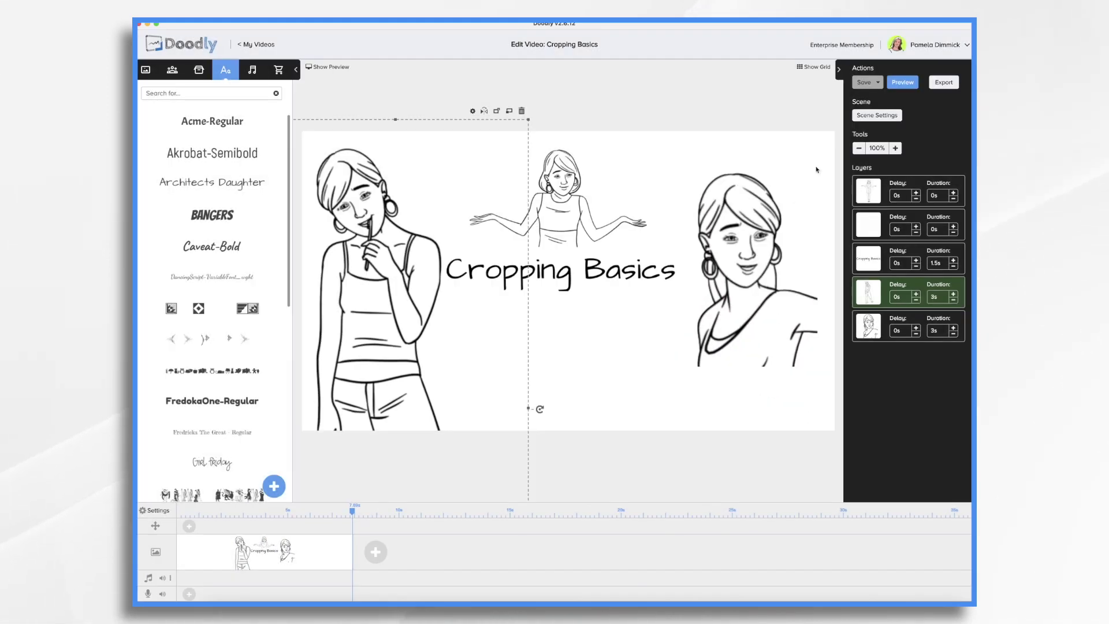